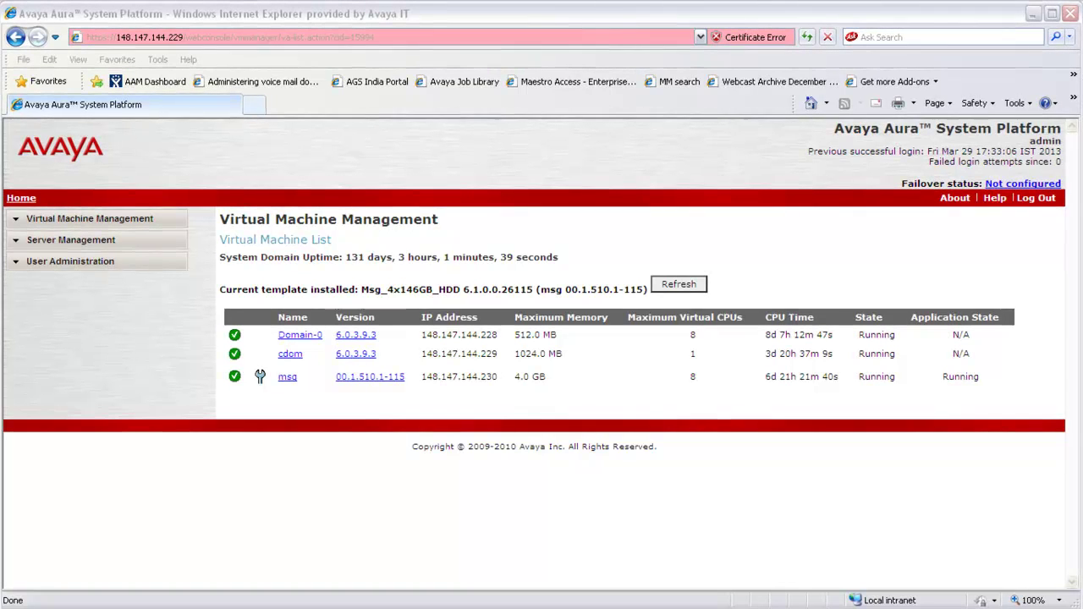
# Open Server Management > Patch Management > Download/Upload to reach the patch search page
pyautogui.click(85, 240)
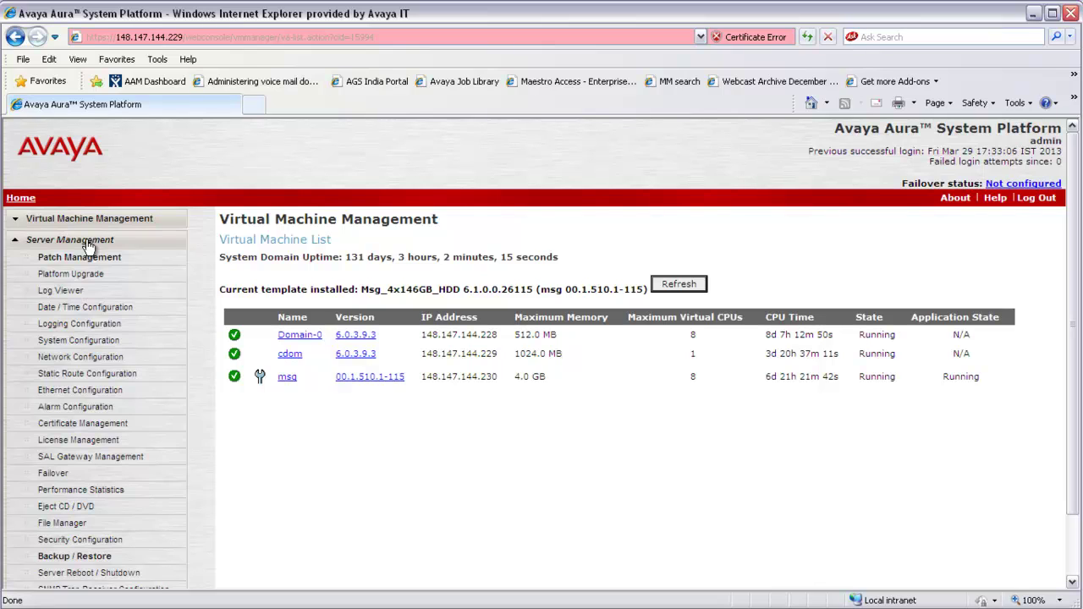
pyautogui.click(85, 257)
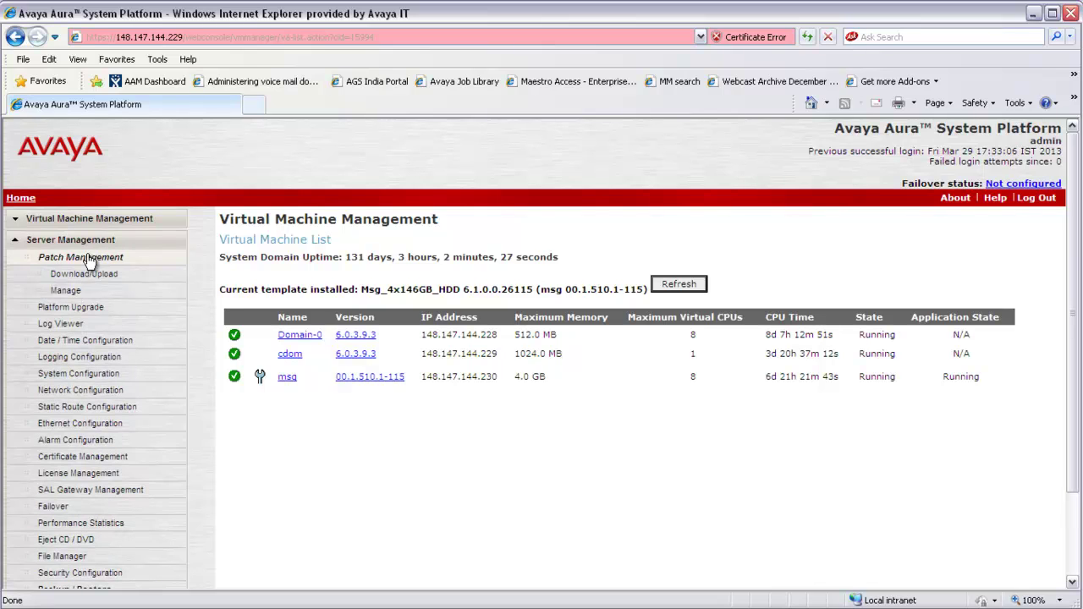
pyautogui.click(83, 274)
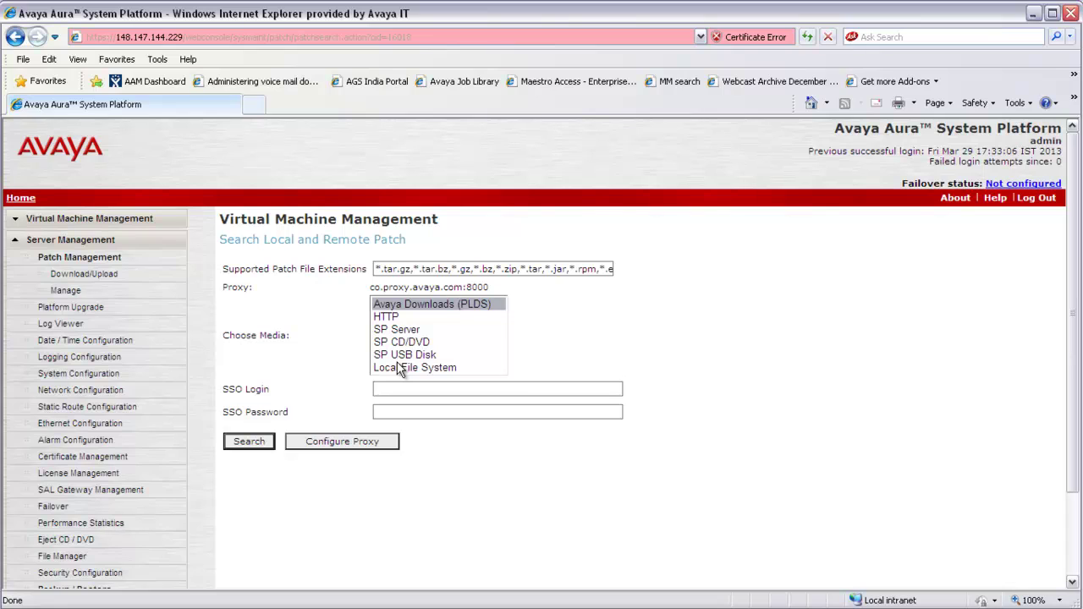
# Search SP Server at /vsp-template and pick the MSG-00.1.510.1-115_0301.tar.gz patch
pyautogui.press('Down')
pyautogui.press('Down')
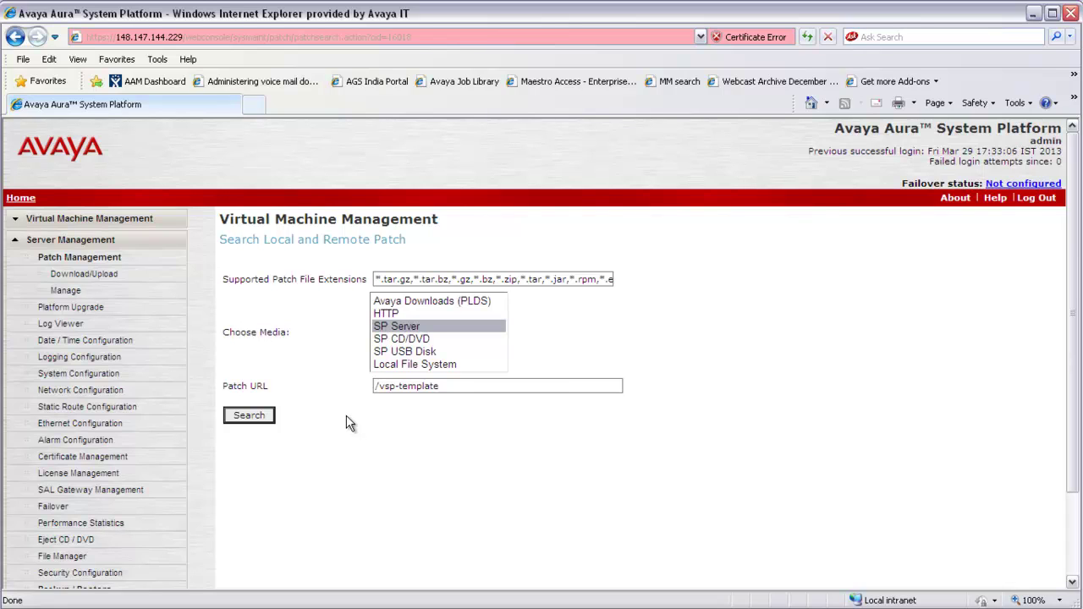
pyautogui.click(260, 421)
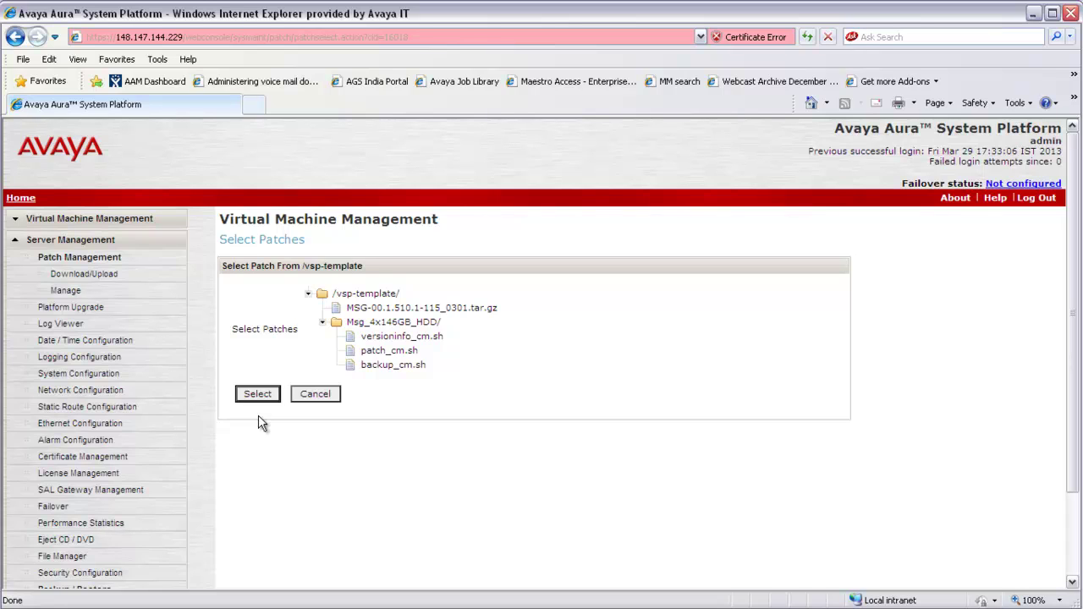
pyautogui.click(490, 311)
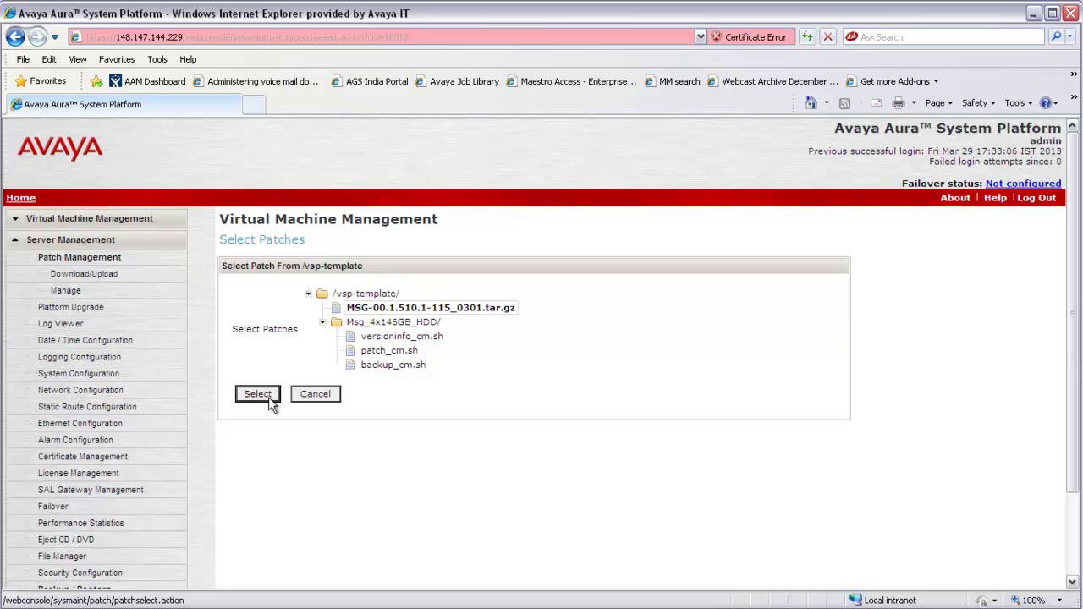
# Download the selected MSG-00.1.510.1-115_0301 patch to the server
pyautogui.click(270, 394)
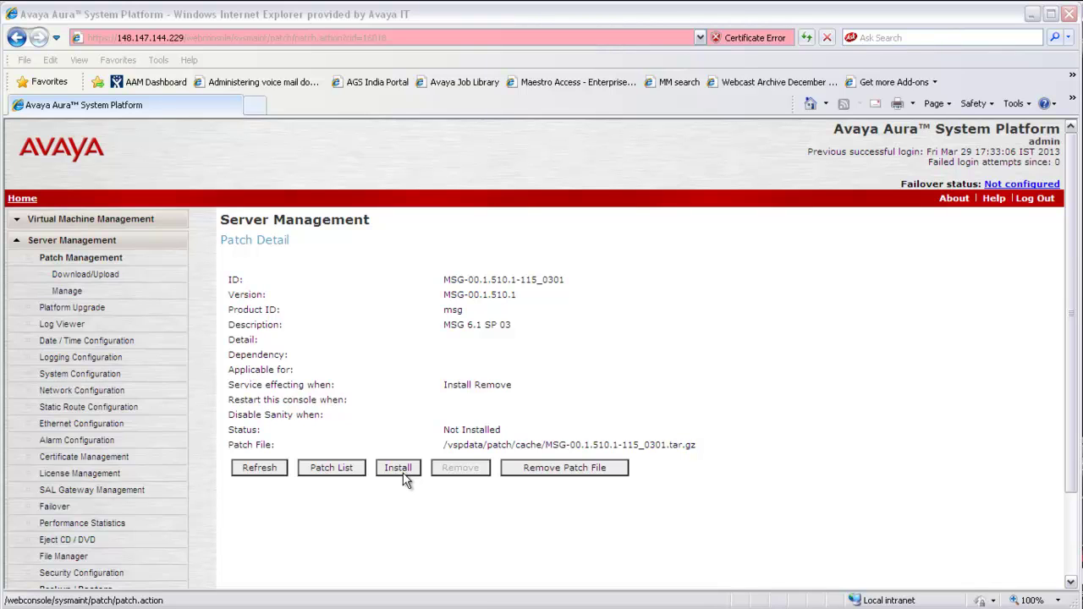
# Open the MSG-00.1.510.1-115_0301 patch details from the Patch List
pyautogui.click(72, 295)
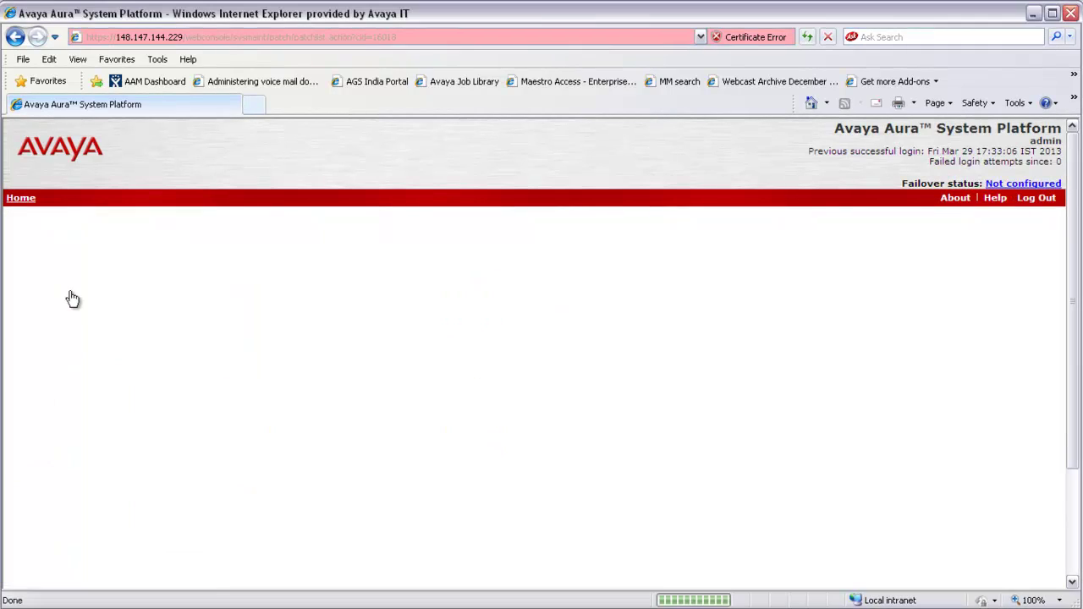
pyautogui.scroll(-3, 410, 495)
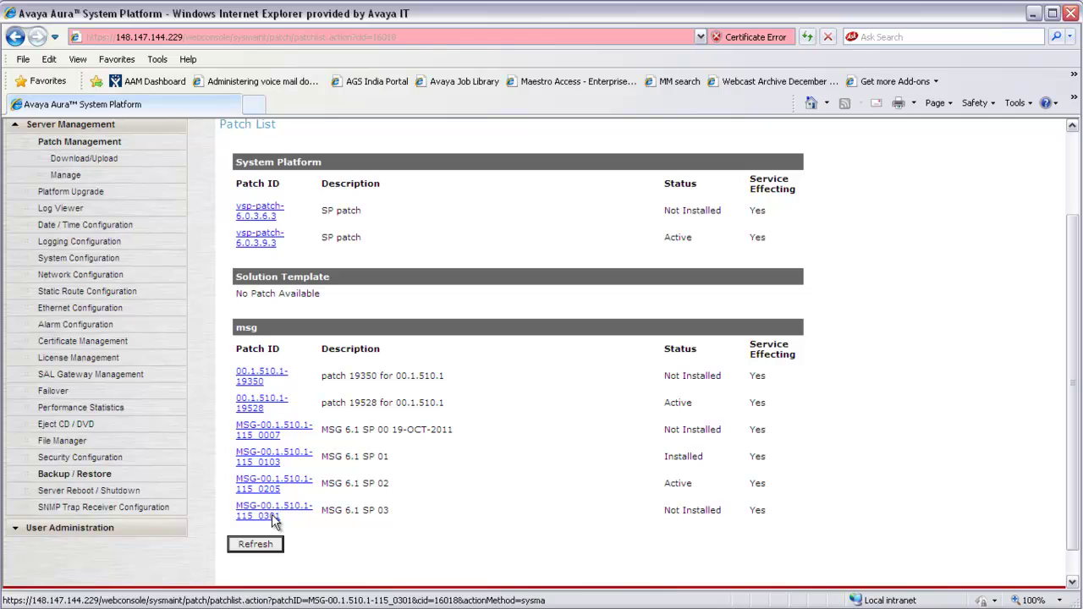
pyautogui.click(253, 515)
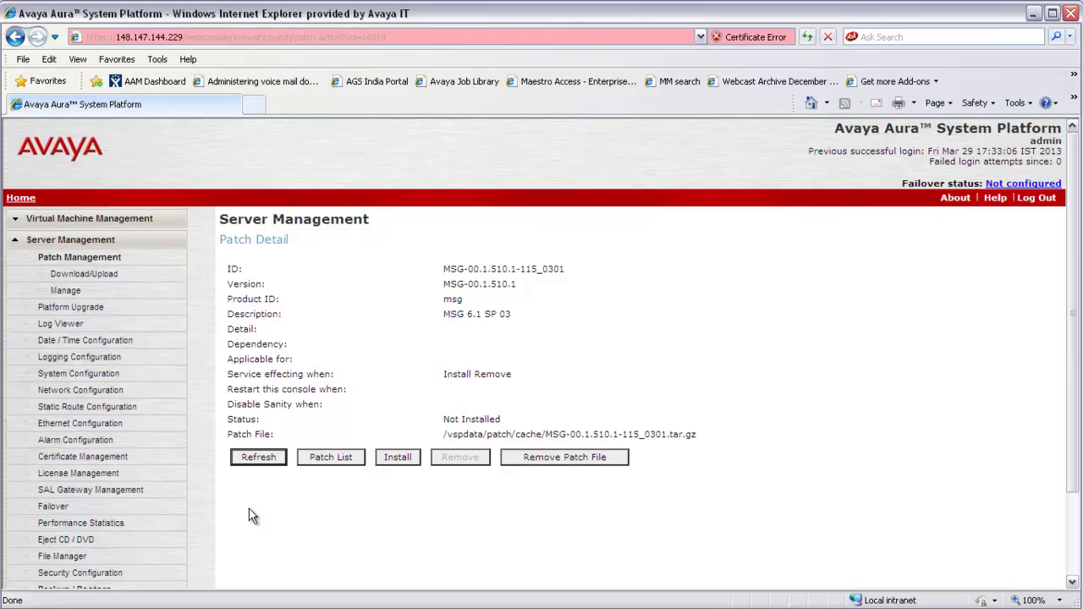
# Install the MSG-00.1.510.1-115_0301 patch, accepting the reboot warning
pyautogui.click(409, 463)
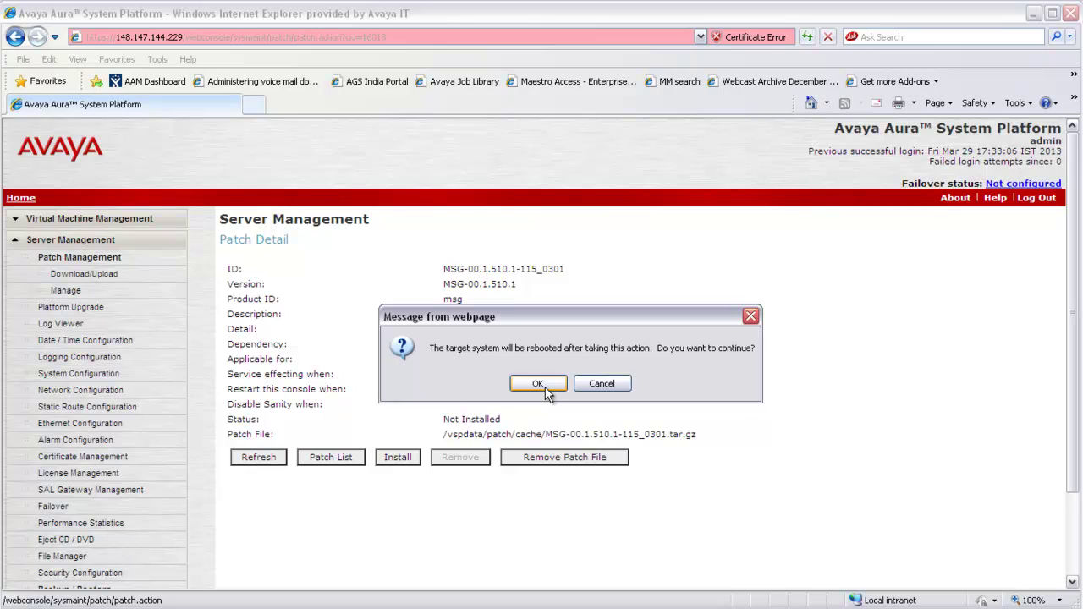
pyautogui.click(546, 391)
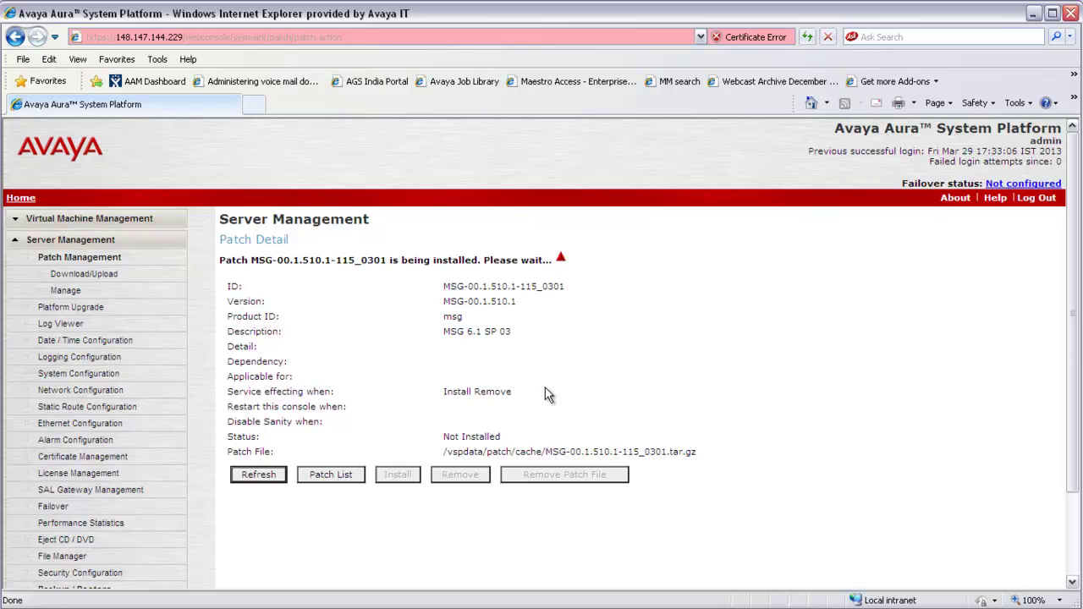
# Refresh the MSG-00.1.510.1-115_0301 patch details twice until Status reads Active
pyautogui.click(258, 464)
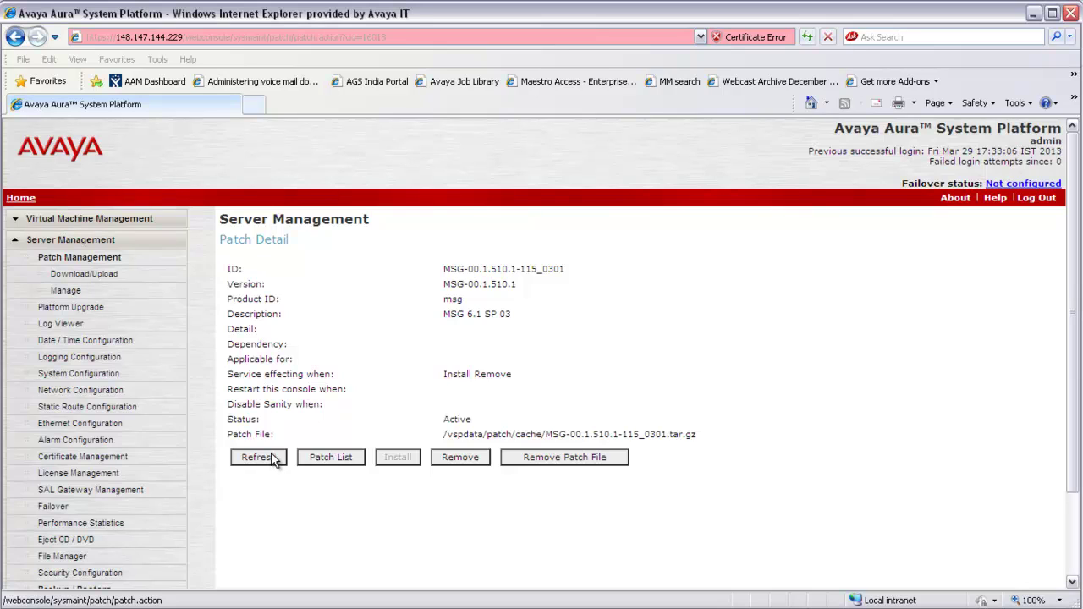
pyautogui.click(271, 456)
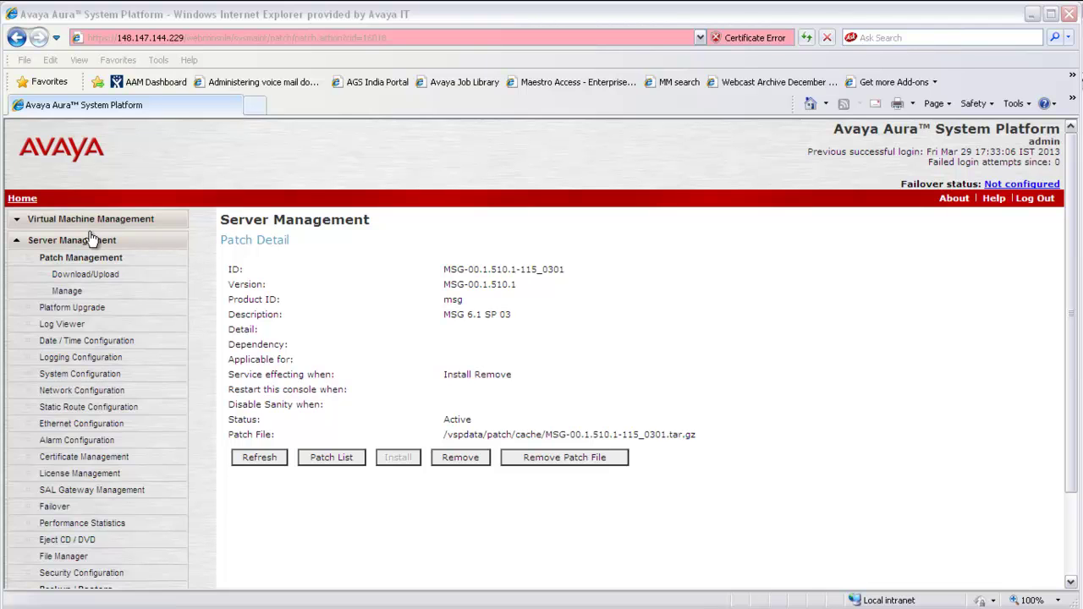
# Open Patch Management > Manage and scroll to the msg patches
pyautogui.click(58, 291)
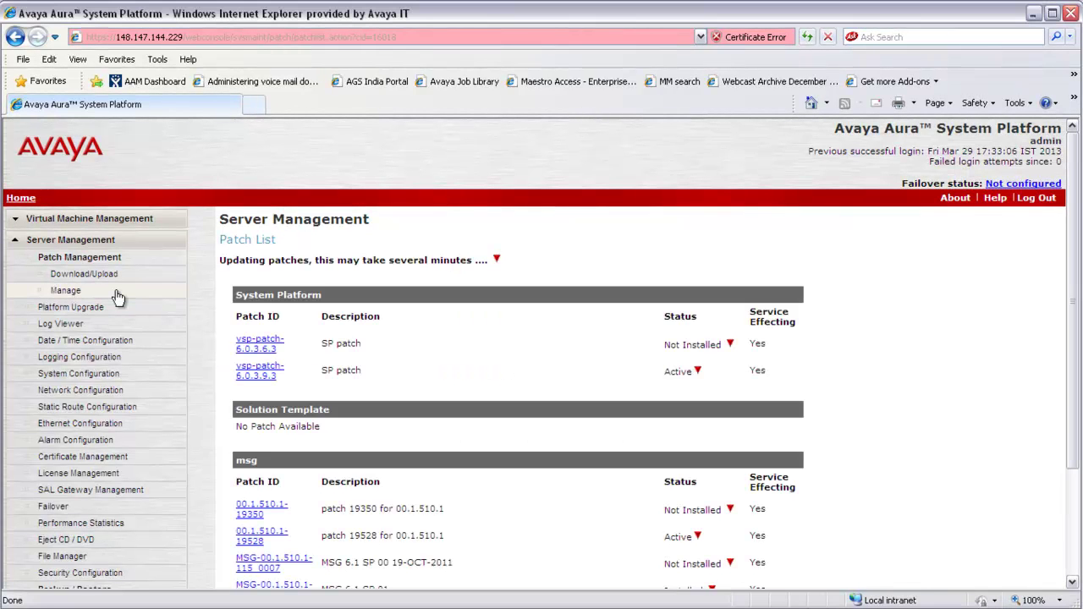
pyautogui.scroll(-5, 1070, 421)
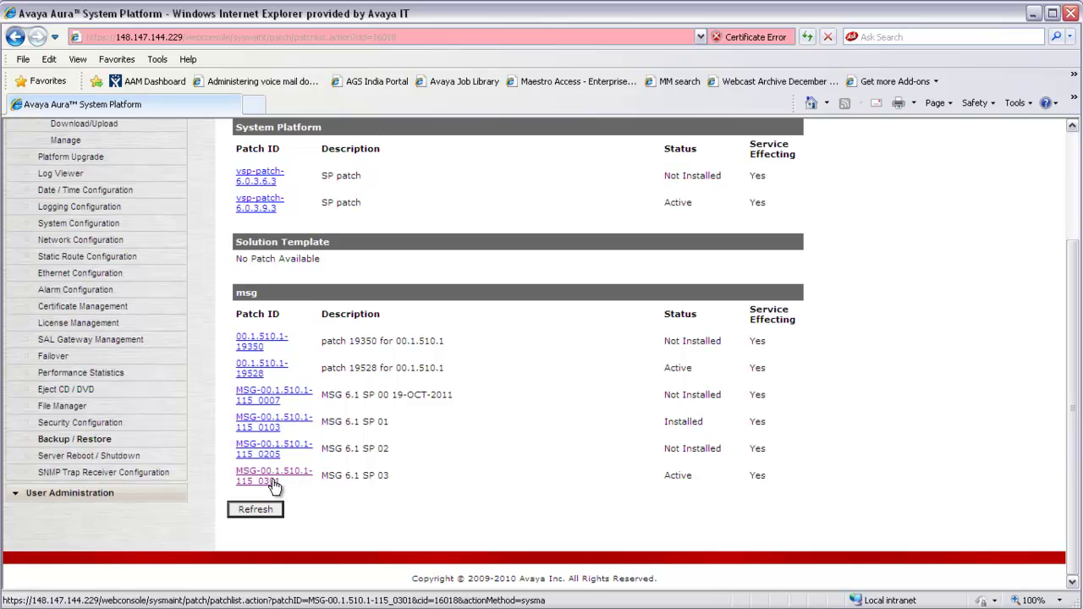
# Open the MSG-00.1.510.1-115_0301 patch details to verify it is Active
pyautogui.click(274, 485)
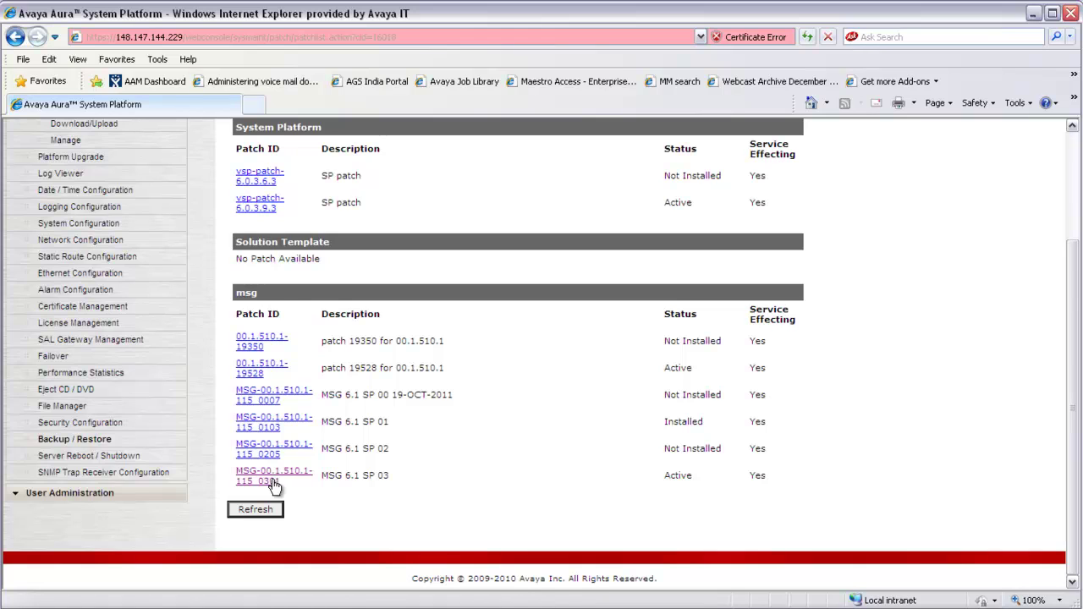